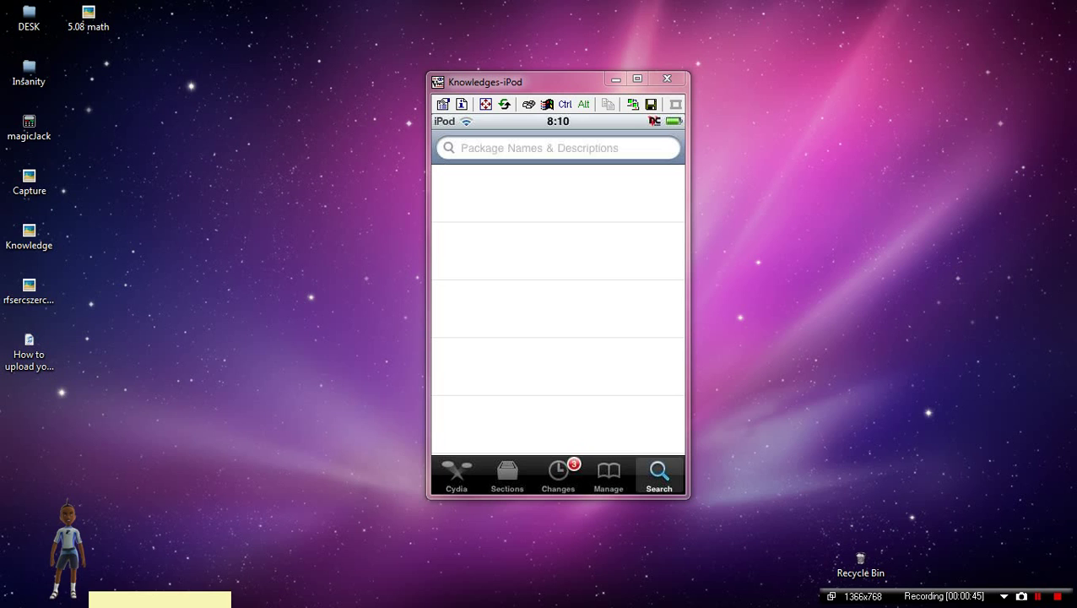
Step: Search Cydia's packages for "Iswipe" and look over the matching packages
{"action": "left_click", "coordinate": [540, 148]}
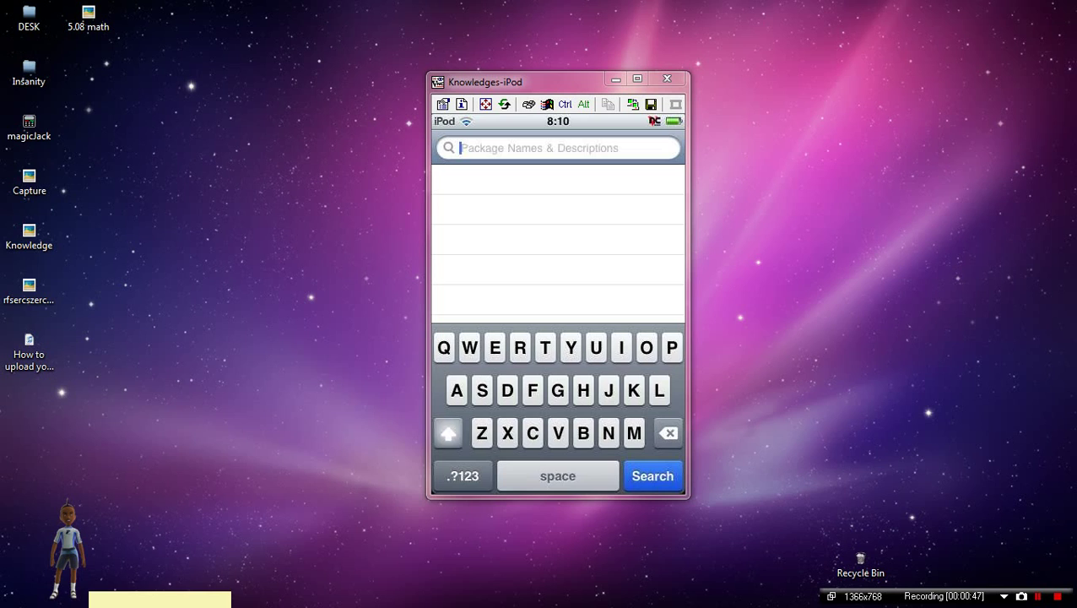
{"action": "left_click", "coordinate": [621, 347]}
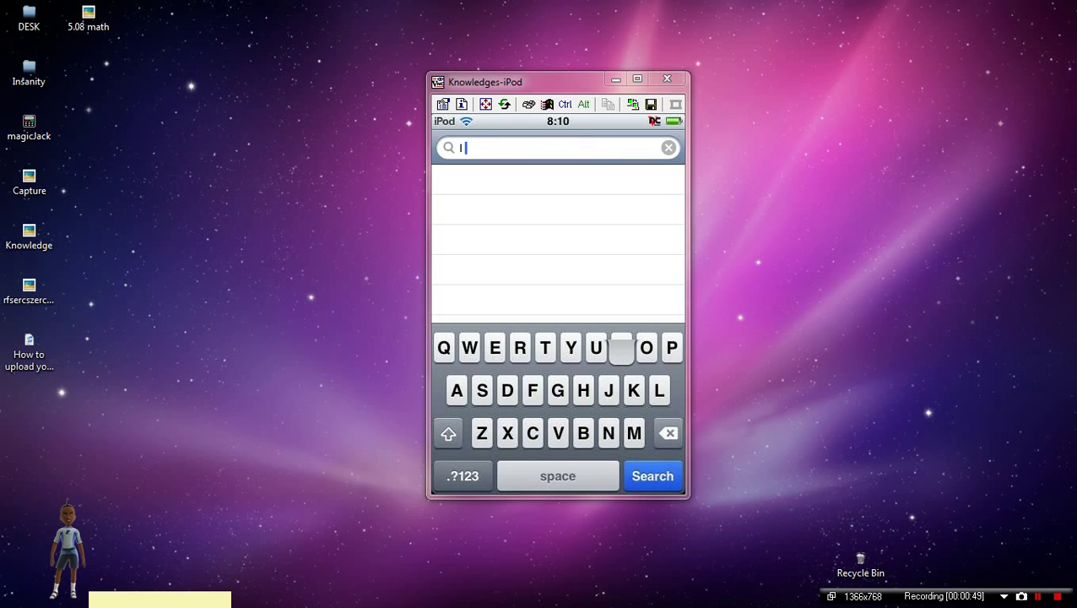
{"action": "type", "text": "s"}
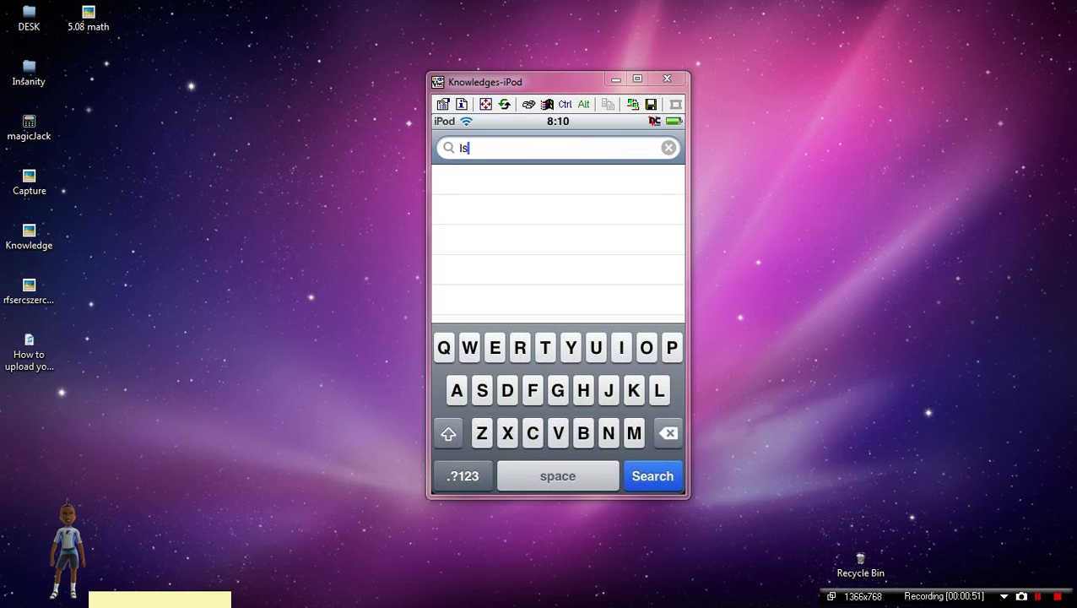
{"action": "type", "text": "wipe"}
{"action": "key", "text": "Return"}
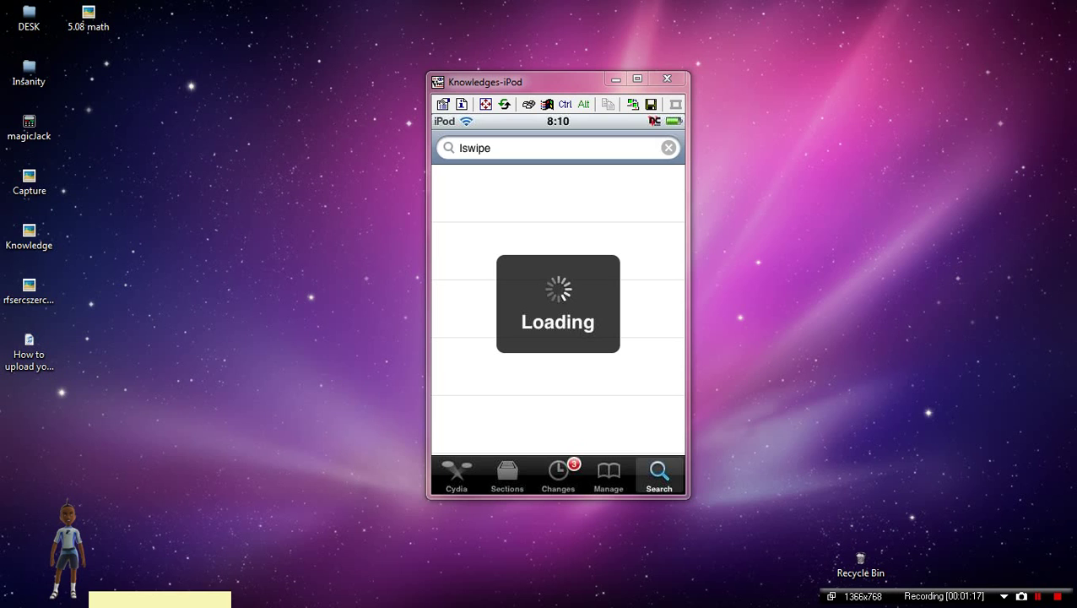
{"action": "key", "text": "shift+F12"}
{"action": "key", "text": "shift+F12"}
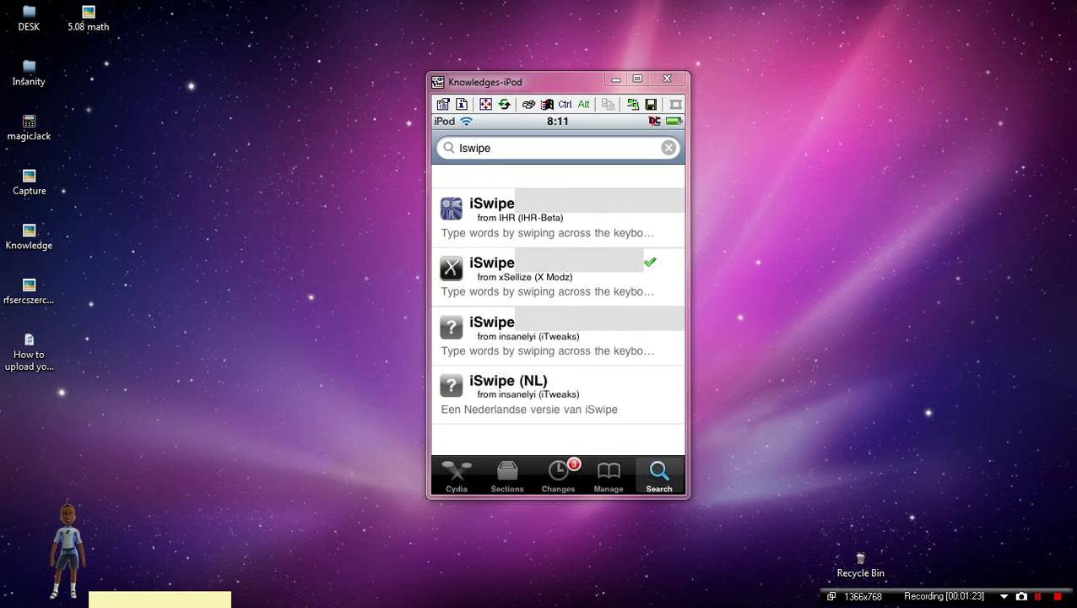
{"action": "left_click_drag", "start_coordinate": [558, 251], "coordinate": [558, 279]}
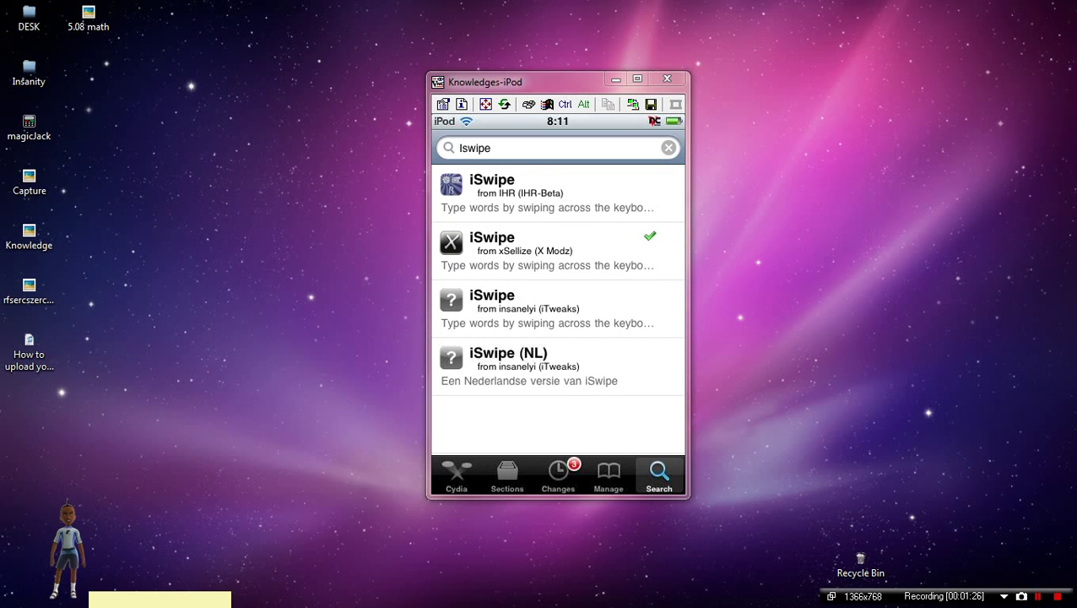
Step: Open Cydia's list of package sources and look through it down to the last entry
{"action": "left_click", "coordinate": [608, 476]}
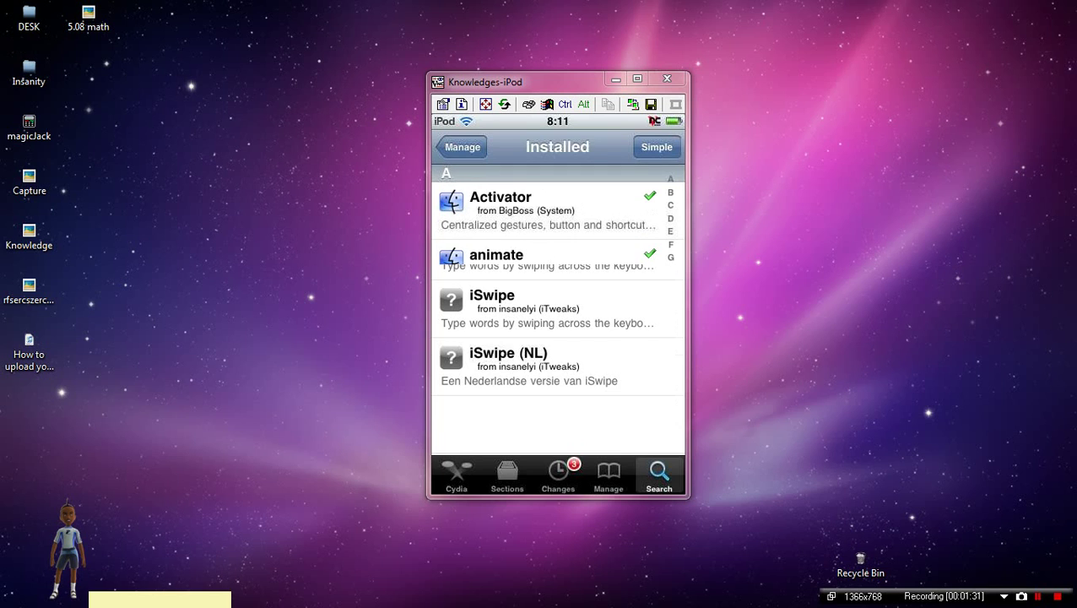
{"action": "left_click", "coordinate": [462, 147]}
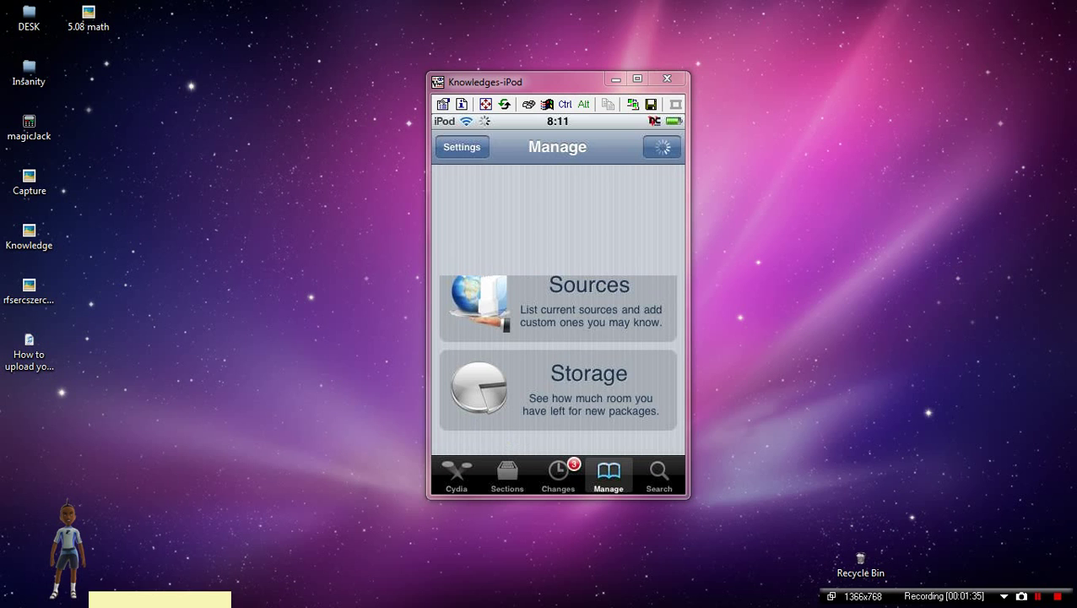
{"action": "left_click", "coordinate": [558, 309]}
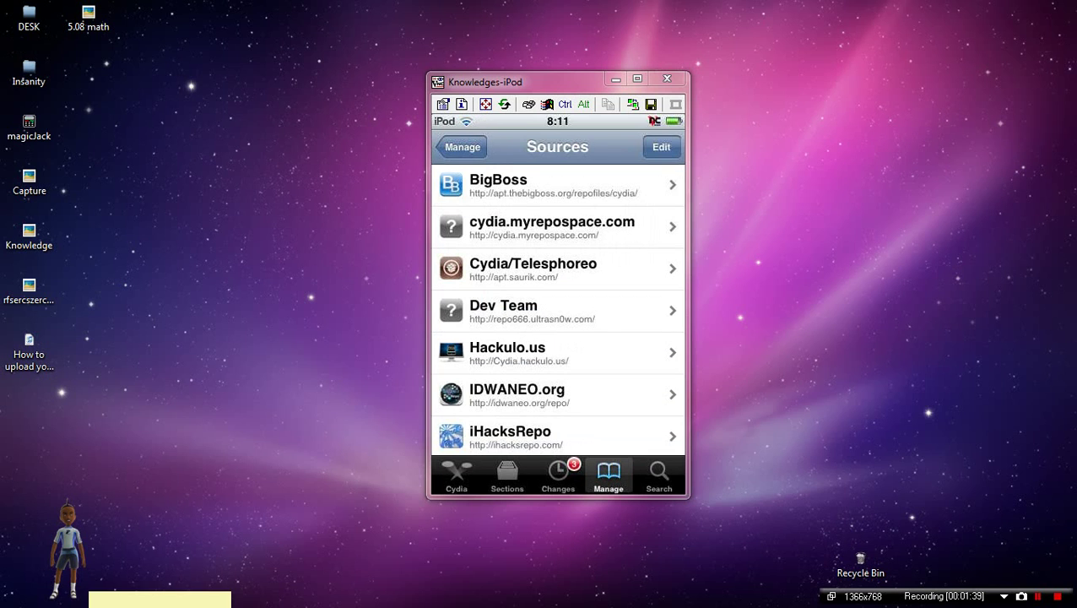
{"action": "scroll", "coordinate": [558, 309], "scroll_direction": "down", "scroll_amount": 5}
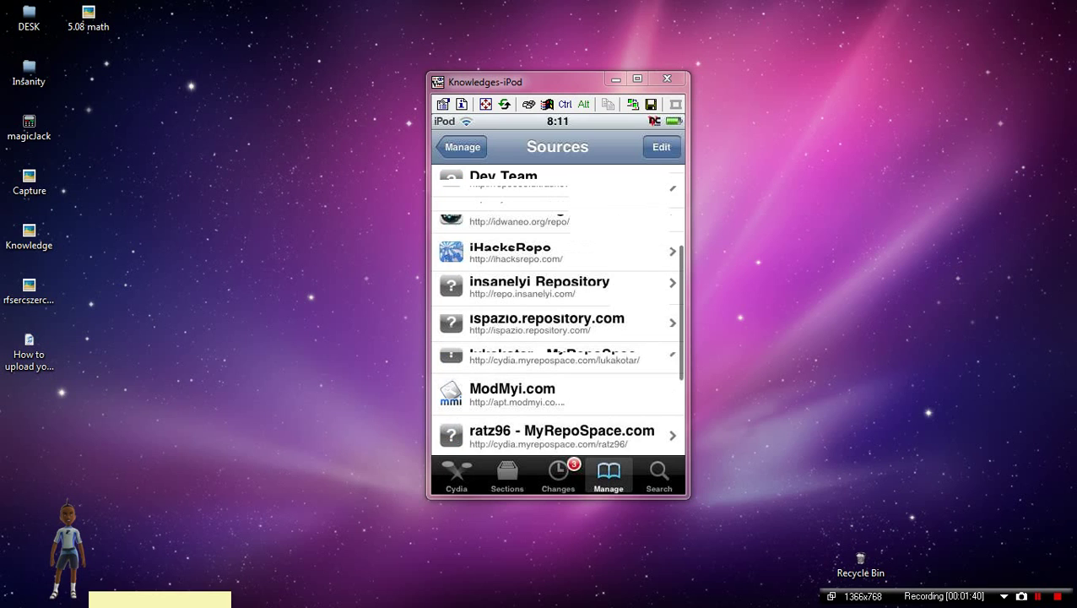
{"action": "scroll", "coordinate": [557, 308], "scroll_direction": "down", "scroll_amount": 3}
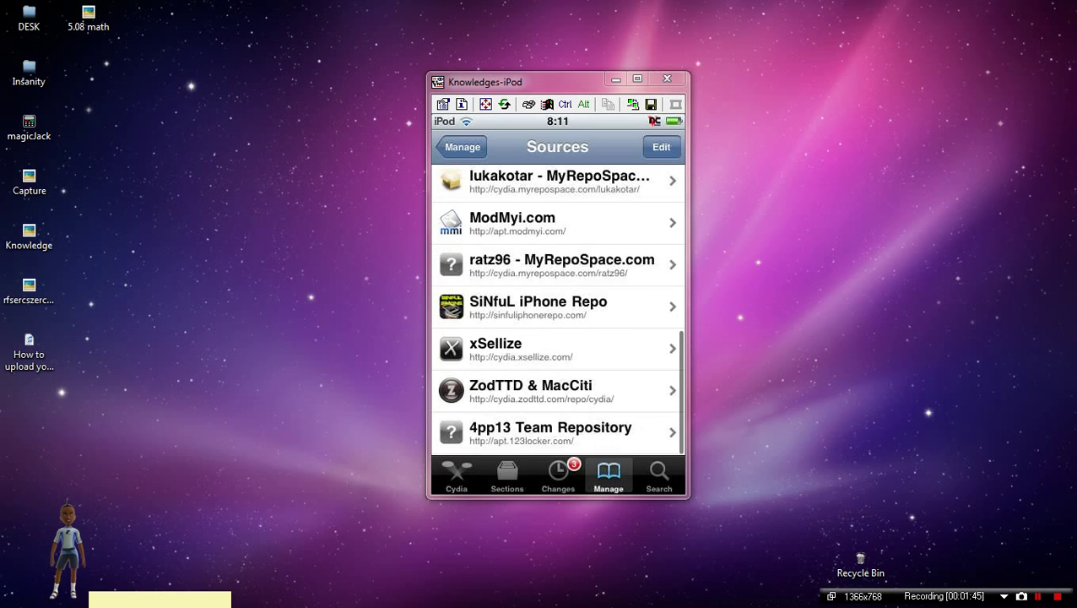
{"action": "left_click", "coordinate": [661, 147]}
{"action": "left_click", "coordinate": [454, 147]}
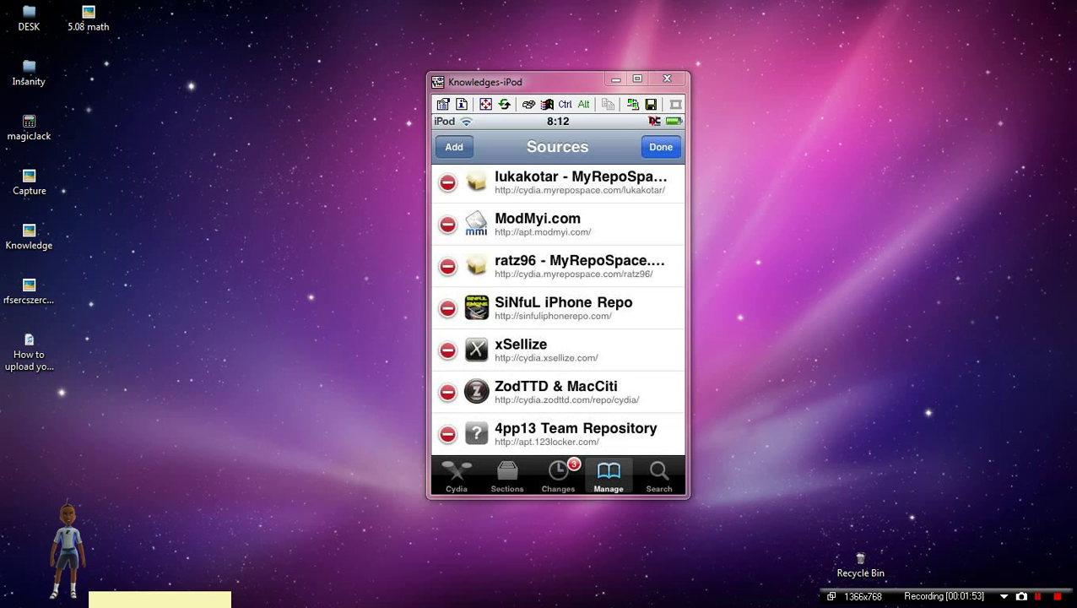
{"action": "left_click", "coordinate": [454, 147]}
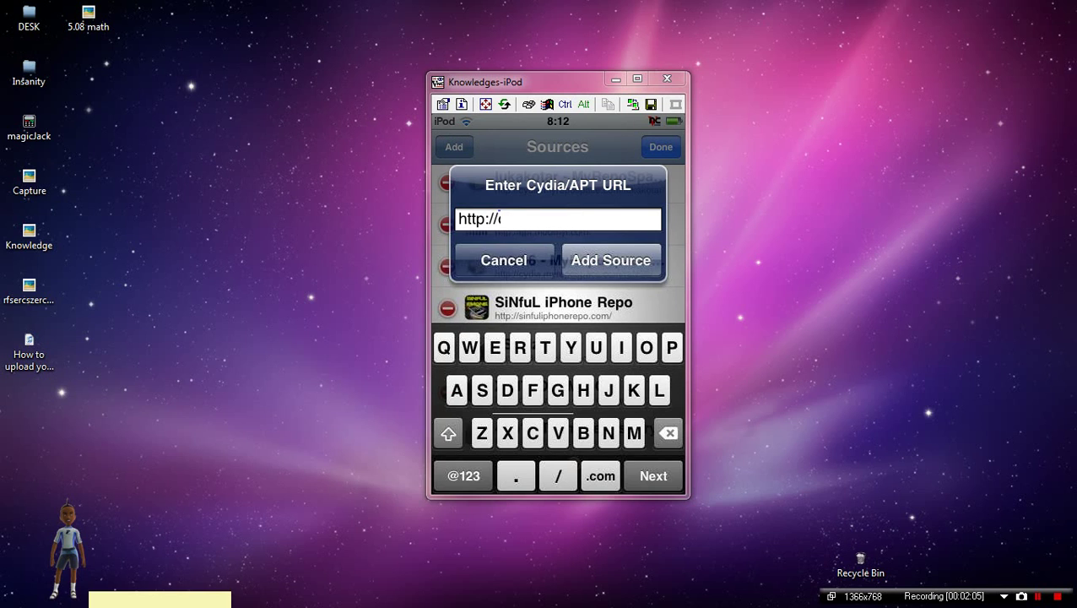
{"action": "type", "text": "cydia.xsellize.com"}
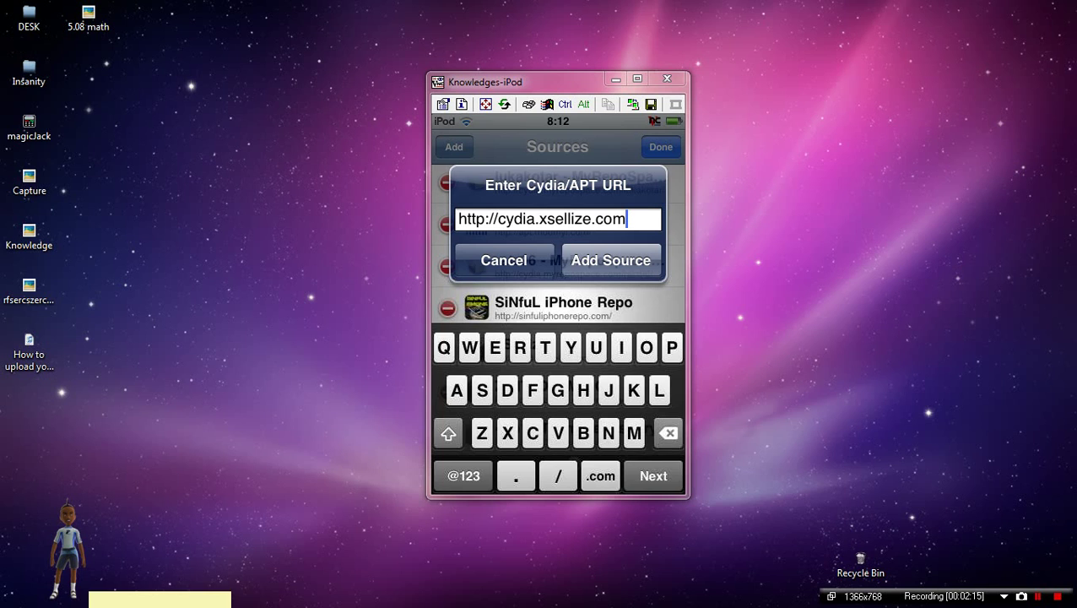
{"action": "key", "text": "Return"}
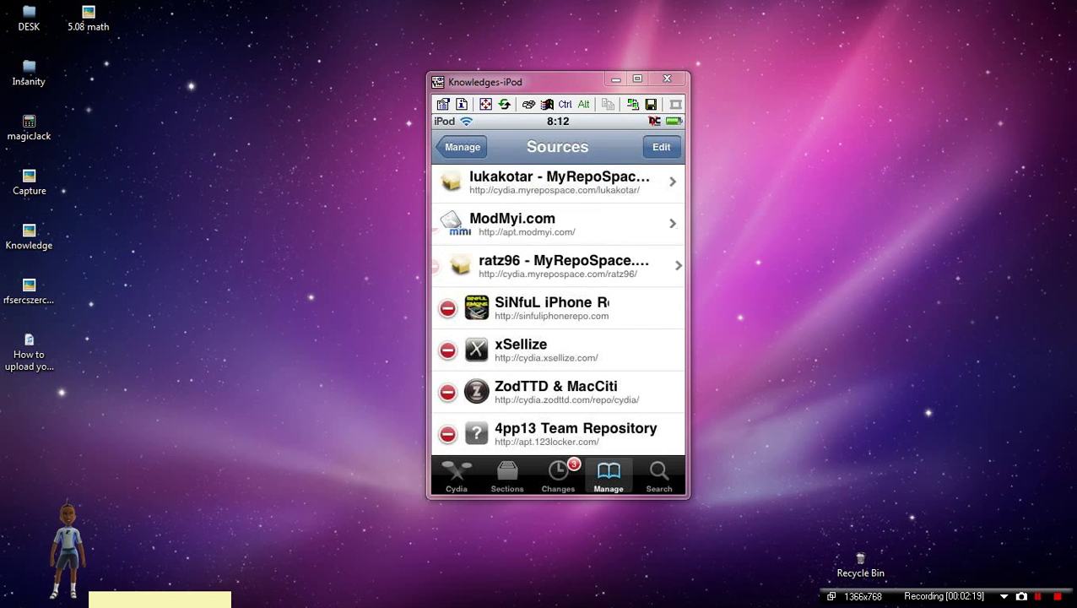
Step: Go back to the iSwipe search results and open the details of the xSellize package
{"action": "left_click", "coordinate": [659, 476]}
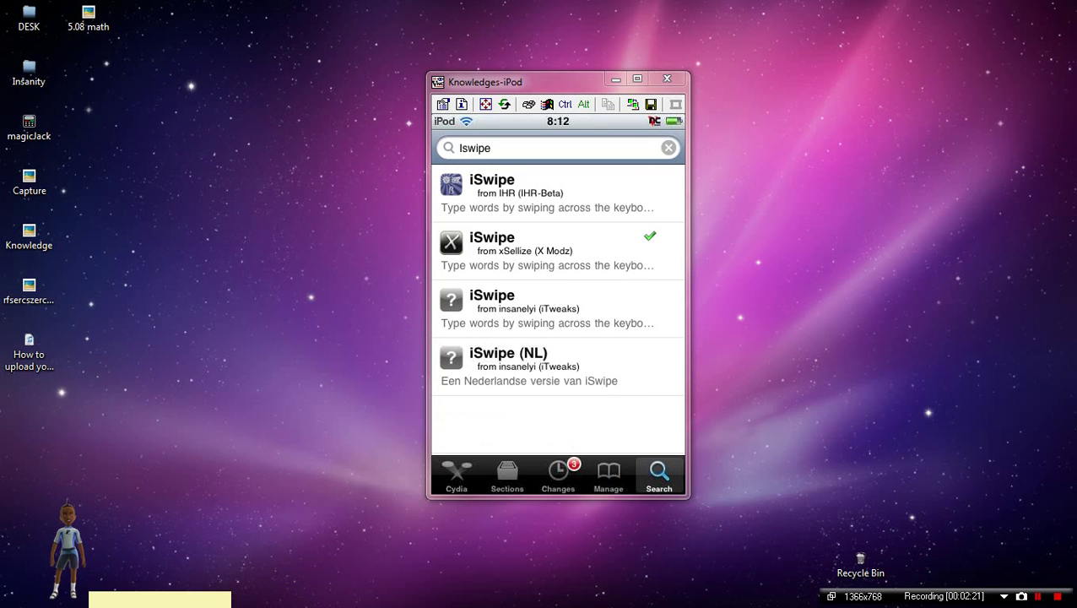
{"action": "left_click", "coordinate": [558, 251]}
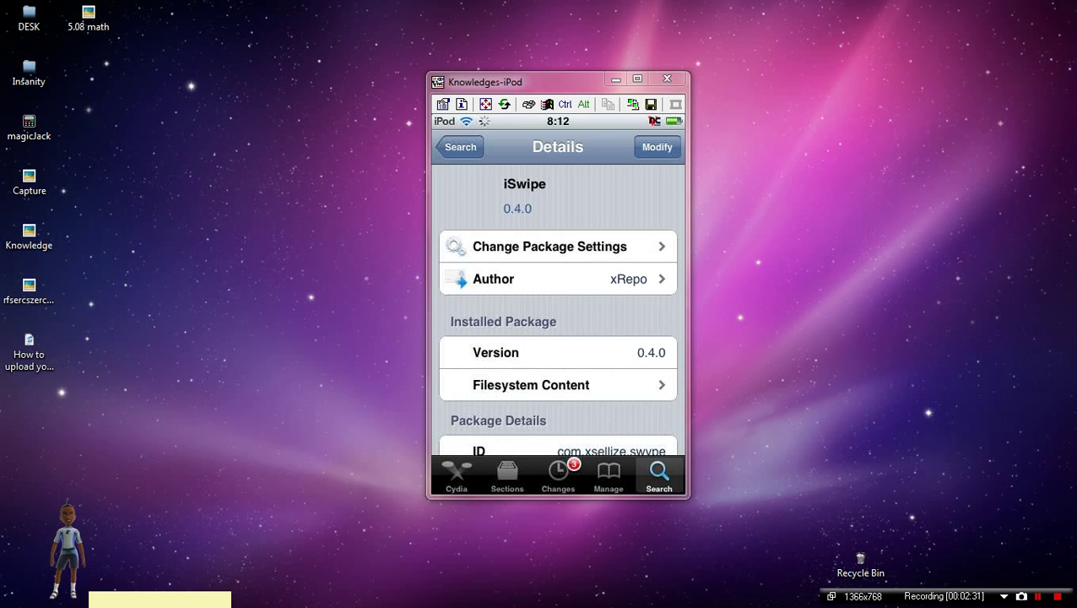
{"action": "key", "text": "shift+F12"}
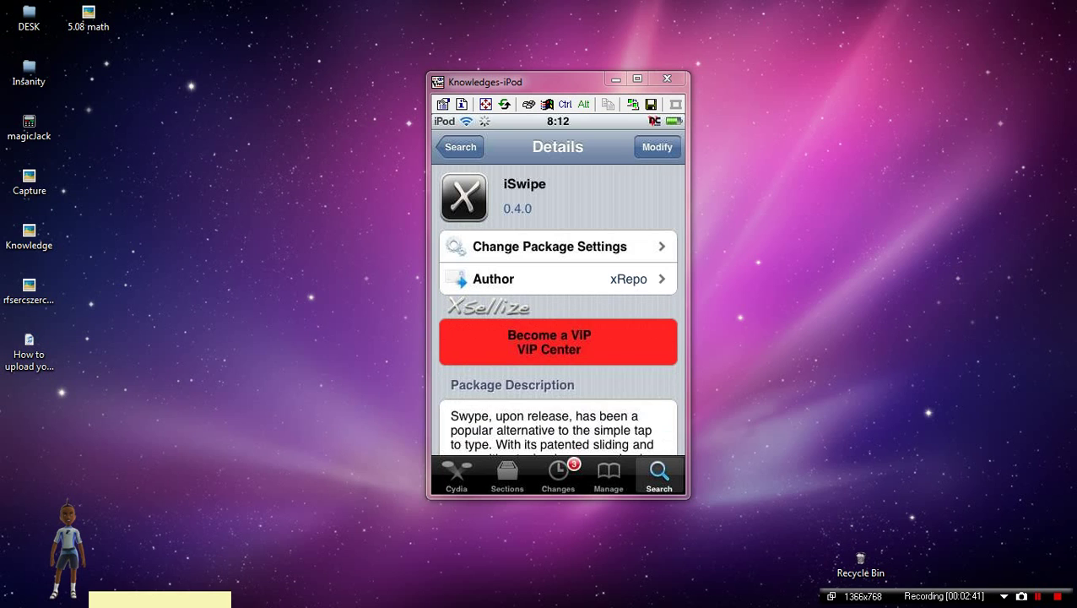
Step: Leave Cydia for the iPod's search page, enter "Hi" with a swipe across the keyboard, and erase it
{"action": "key", "text": "shift+F12"}
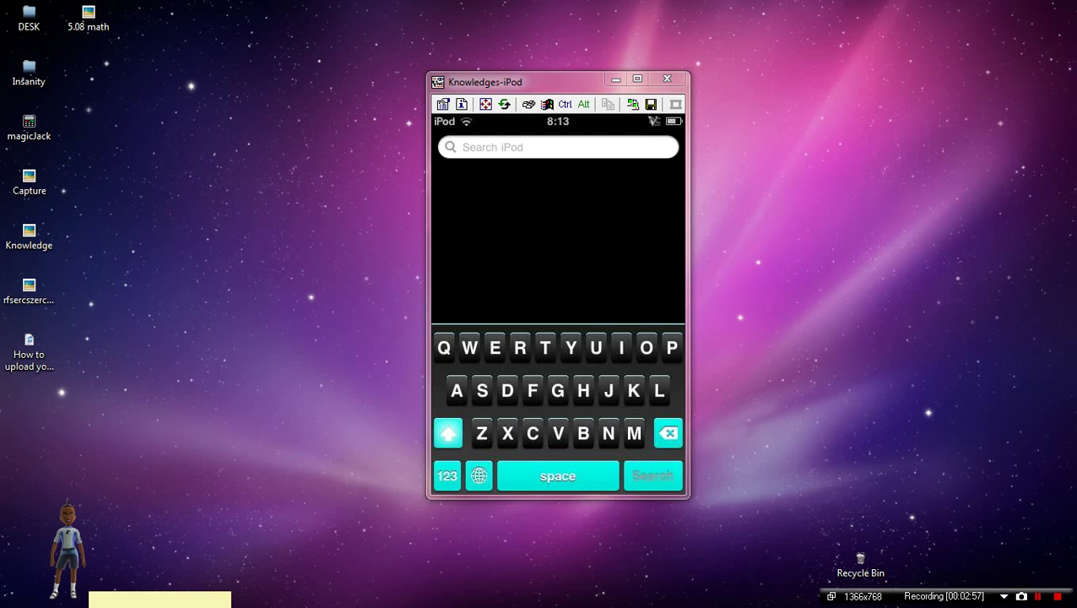
{"action": "mouse_move", "coordinate": [585, 386]}
{"action": "left_mouse_down"}
{"action": "mouse_move", "coordinate": [495, 347]}
{"action": "mouse_move", "coordinate": [651, 362]}
{"action": "left_mouse_up"}
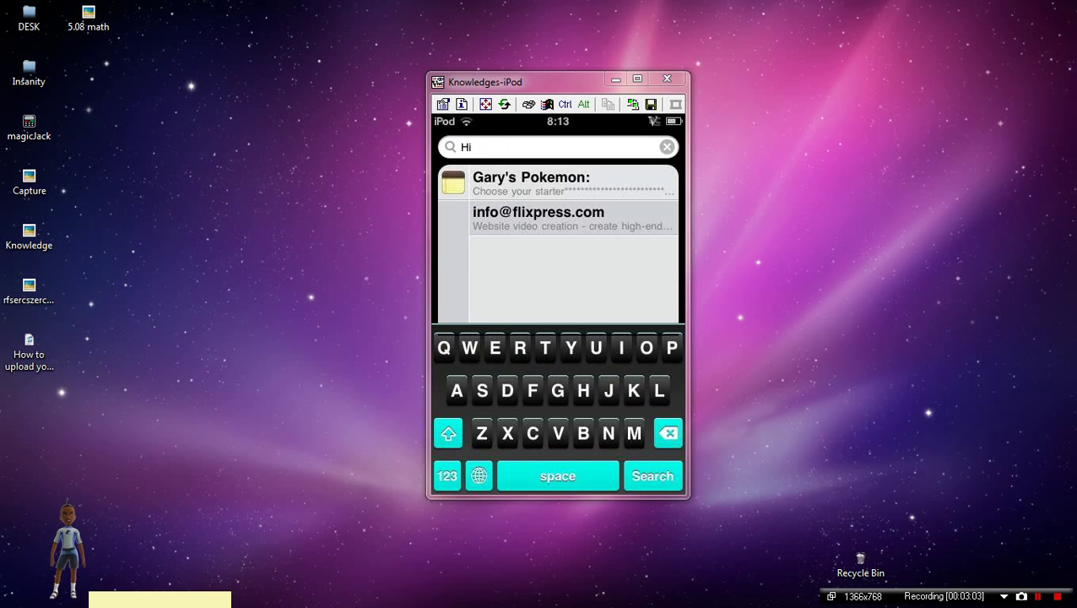
{"action": "key", "text": "BackSpace"}
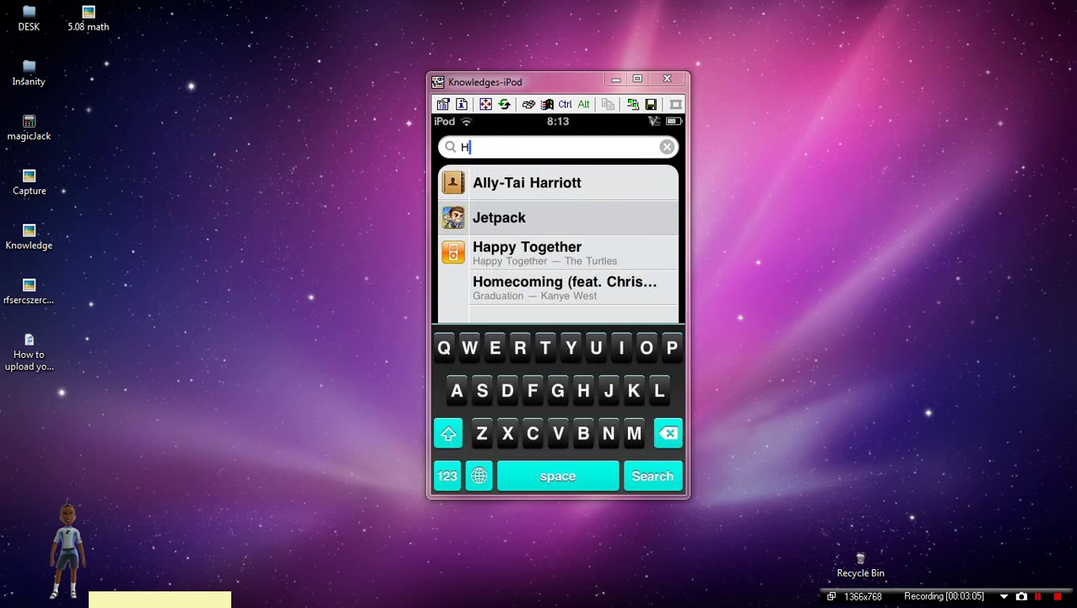
{"action": "key", "text": "BackSpace"}
Step: Enter "Hello whats up" in the iPod search field by swiping across the keyboard, and erase the text
{"action": "left_click_drag", "start_coordinate": [586, 384], "coordinate": [538, 358]}
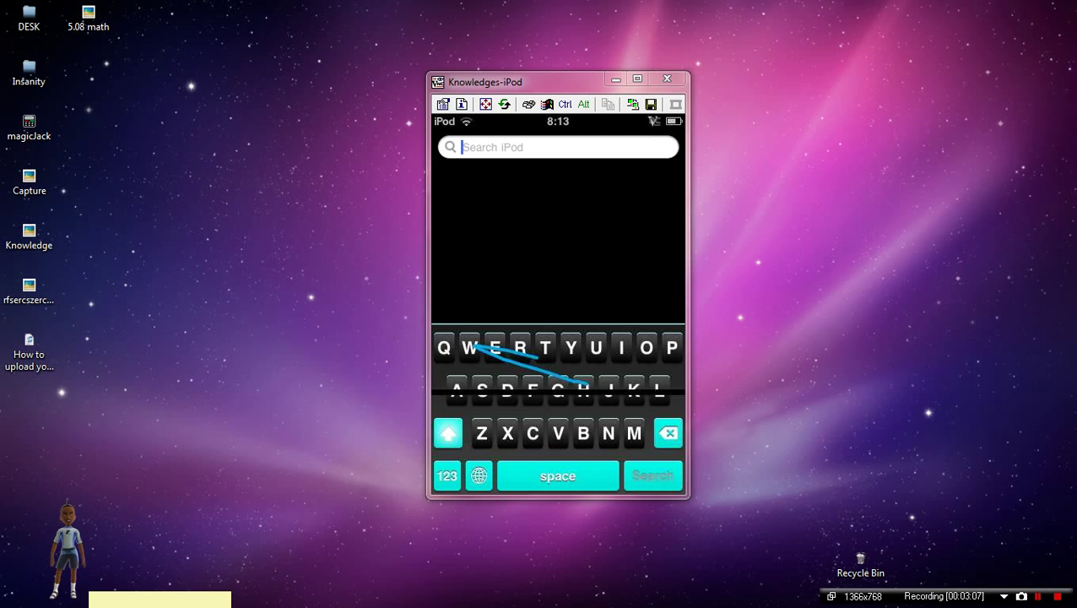
{"action": "type", "text": "Hello"}
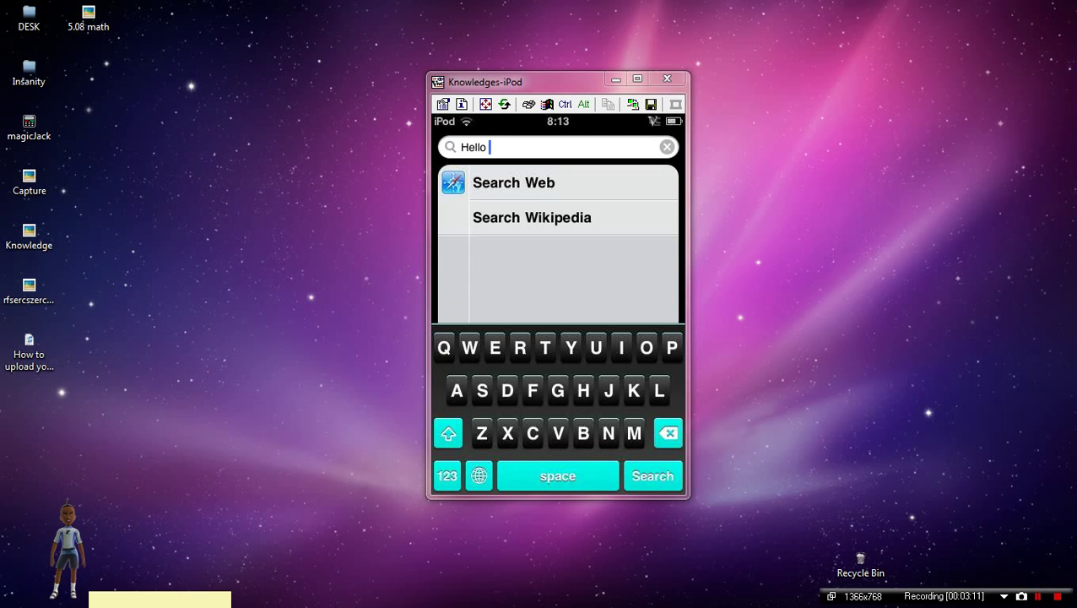
{"action": "type", "text": " whats up"}
{"action": "key", "text": "BackSpace"}
{"action": "key", "text": "BackSpace"}
{"action": "key", "text": "BackSpace"}
{"action": "key", "text": "BackSpace"}
{"action": "key", "text": "BackSpace"}
{"action": "key", "text": "BackSpace"}
{"action": "key", "text": "BackSpace"}
{"action": "key", "text": "BackSpace"}
{"action": "key", "text": "BackSpace"}
{"action": "key", "text": "BackSpace"}
{"action": "key", "text": "BackSpace"}
{"action": "key", "text": "BackSpace"}
{"action": "key", "text": "BackSpace"}
{"action": "key", "text": "BackSpace"}
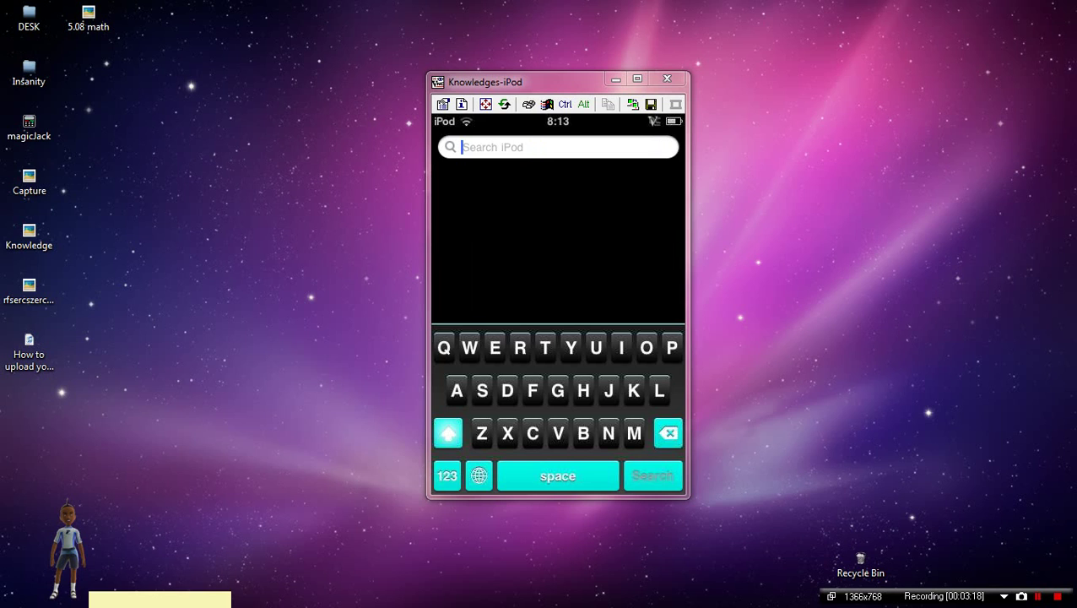
Step: Enter "Ati" in the search field by swiping, replace it with the suggestion "ai", and clear the field
{"action": "type", "text": "Ati"}
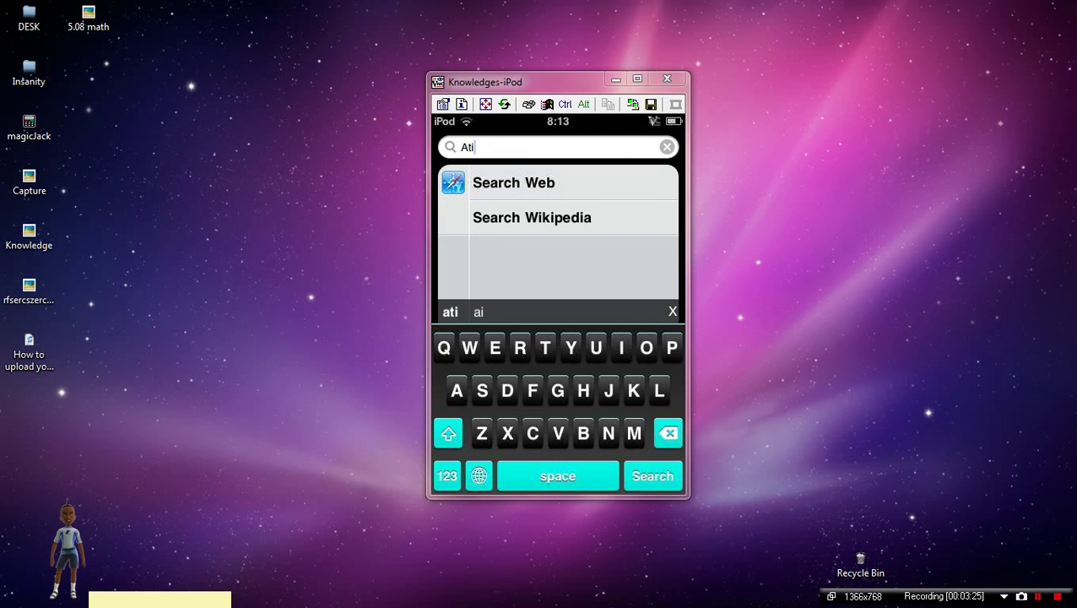
{"action": "left_click", "coordinate": [478, 313]}
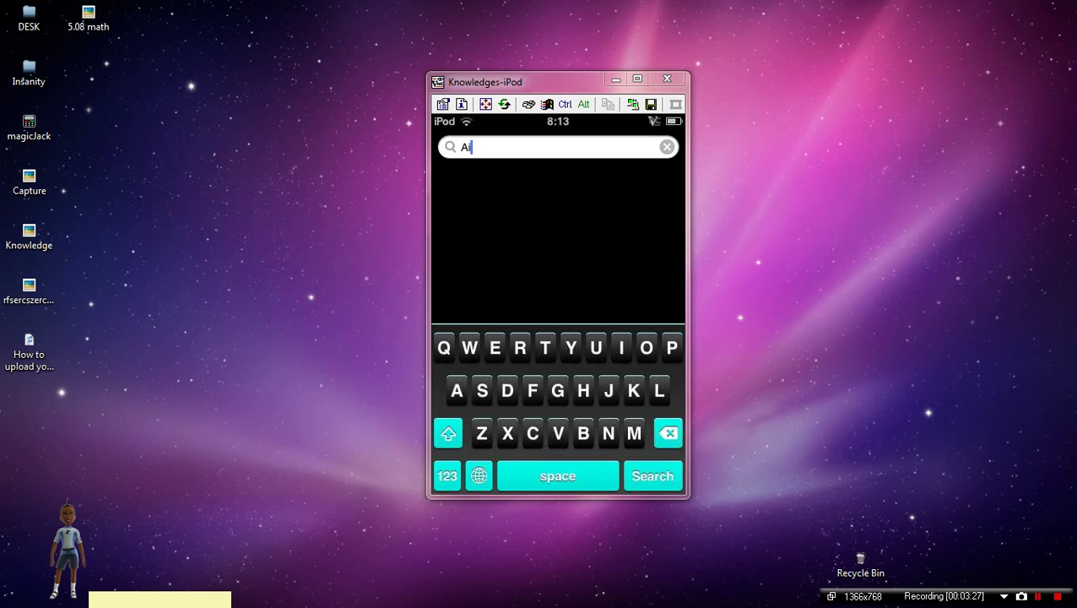
{"action": "left_click", "coordinate": [667, 146]}
Step: Leave the search page and go to the home screen page that holds the Settings app
{"action": "right_click", "coordinate": [666, 147]}
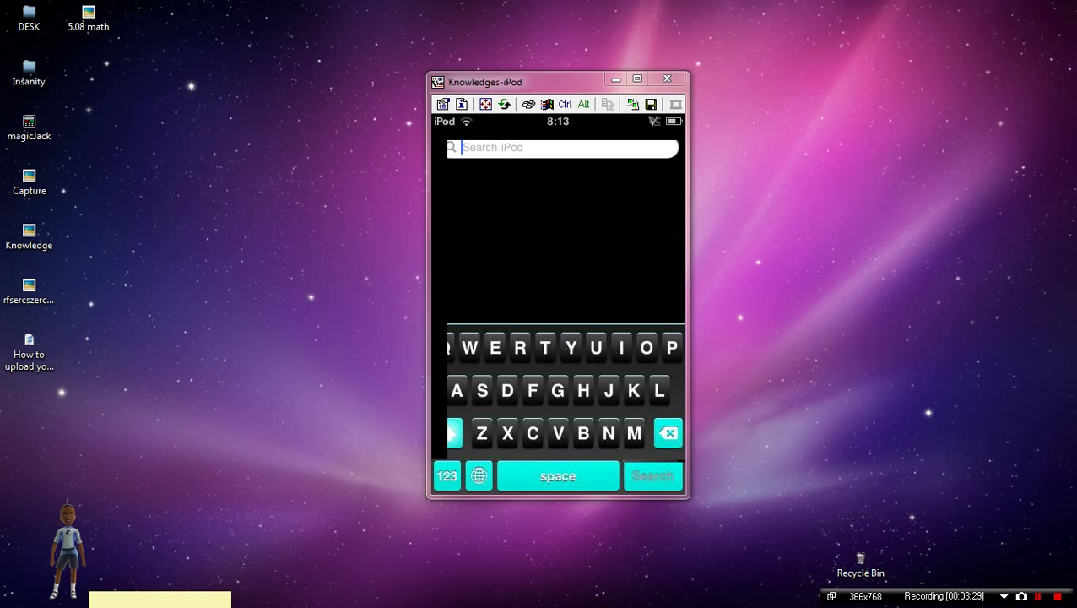
{"action": "left_click_drag", "start_coordinate": [628, 296], "coordinate": [490, 295]}
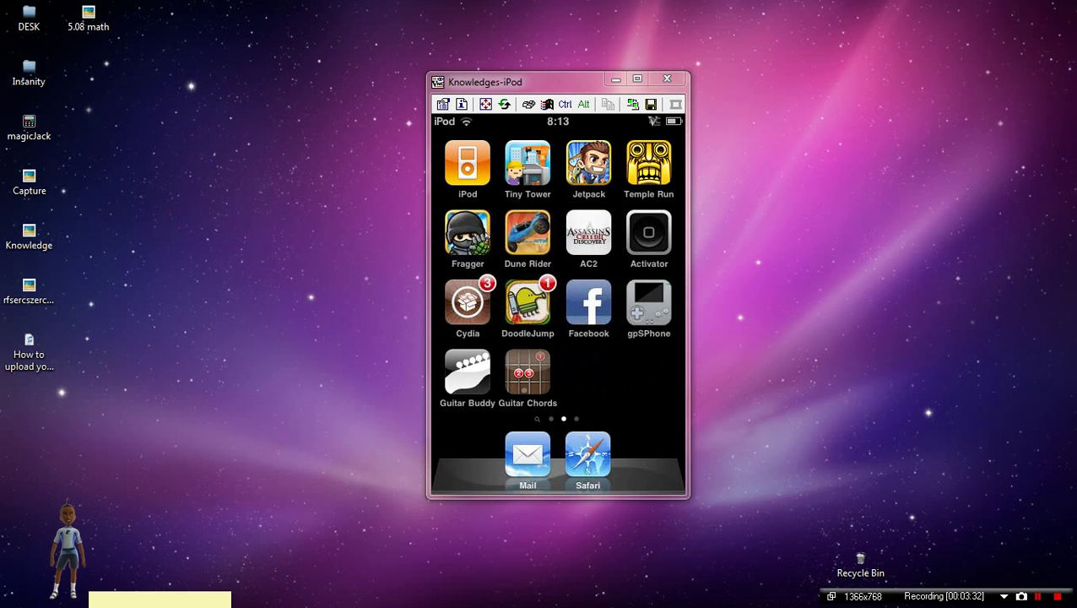
{"action": "mouse_move", "coordinate": [629, 372]}
{"action": "left_mouse_down"}
{"action": "mouse_move", "coordinate": [489, 371]}
{"action": "mouse_move", "coordinate": [629, 371]}
{"action": "left_mouse_up"}
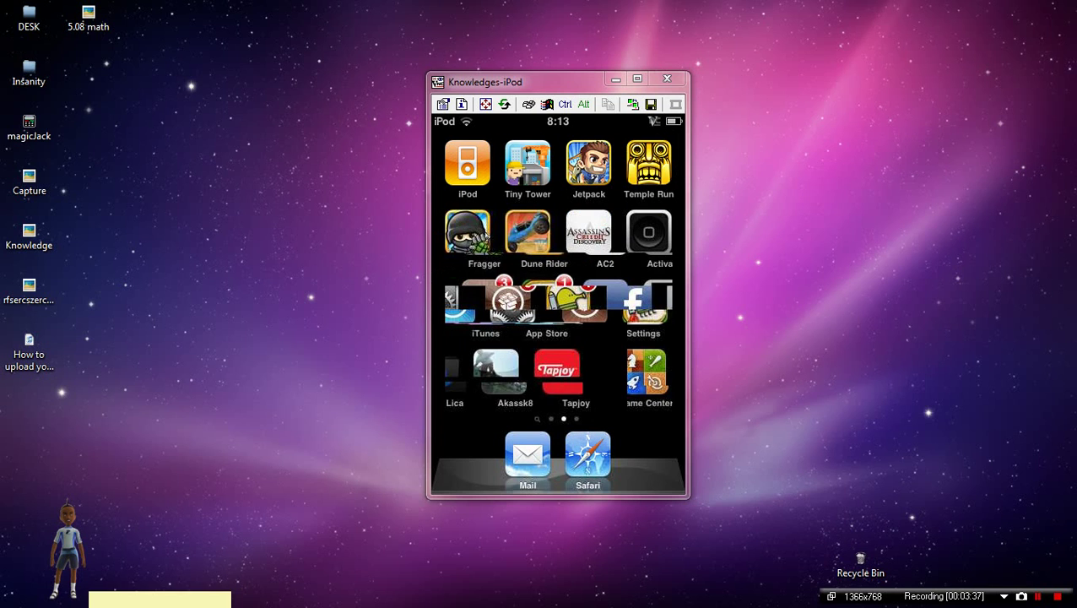